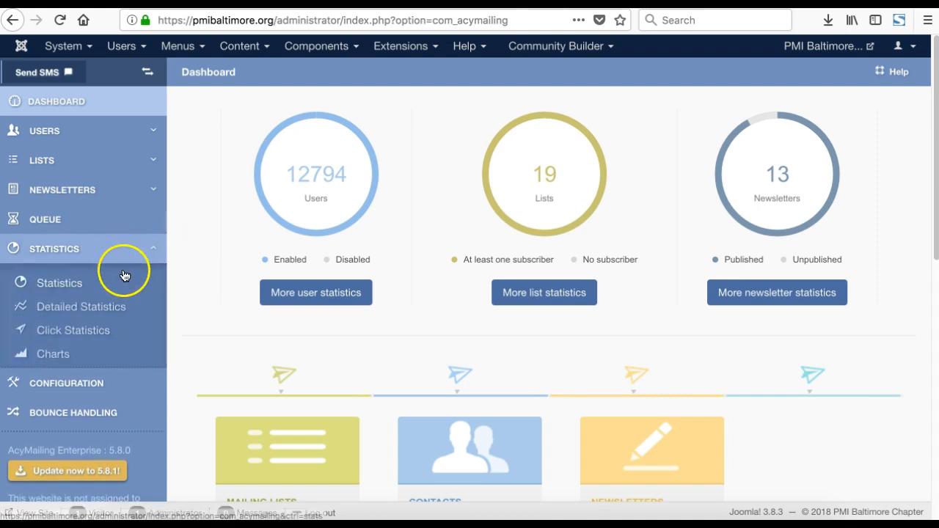
- Open the global newsletter statistics and show the detailed open statistics for the "We Want Your Feedback for PDE!" newsletter
left_click(68, 287)
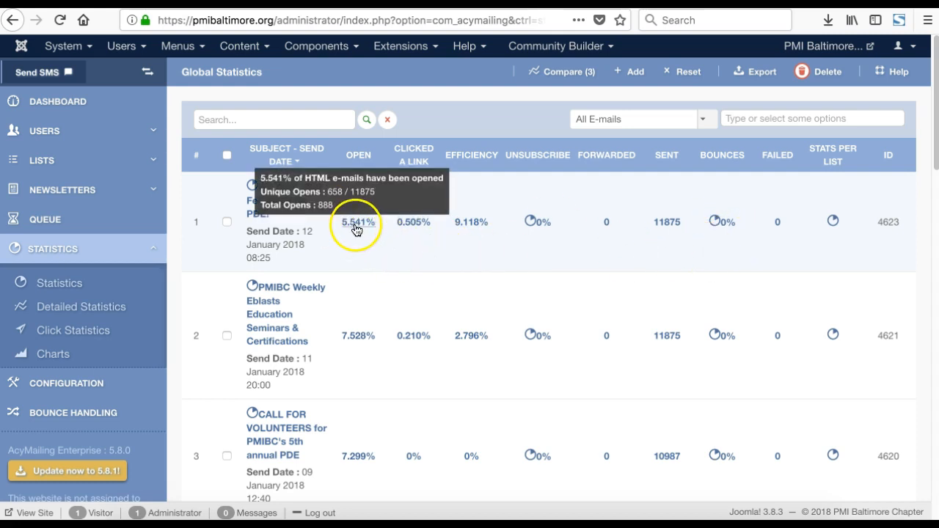
mouse_move(423, 220)
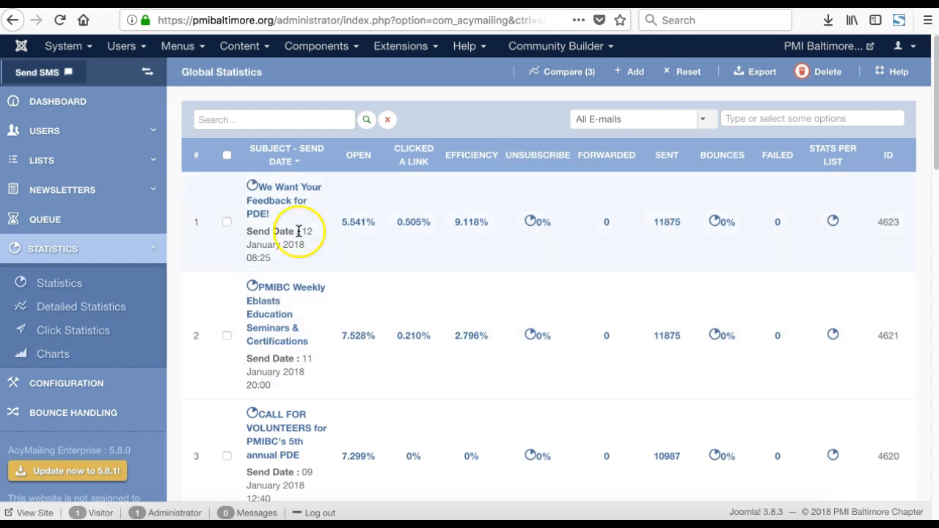
left_click(271, 206)
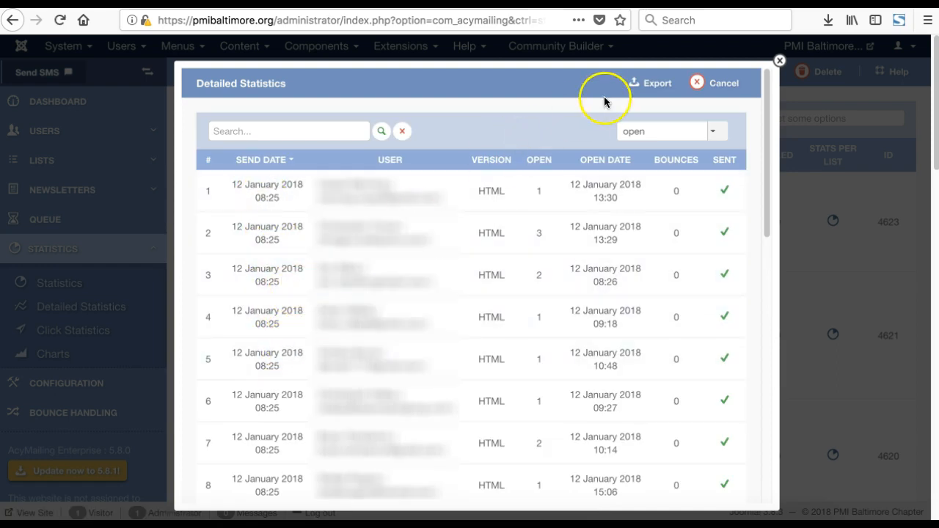
- Export the email and name fields of the users who opened the newsletter as a CSV file, opening it in Microsoft Excel
left_click(635, 86)
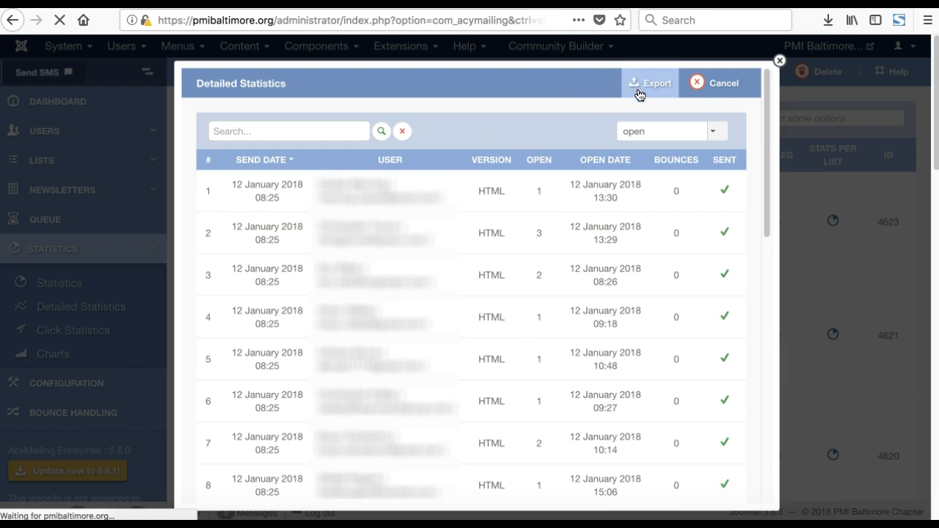
scroll(505, 214, "down", 1)
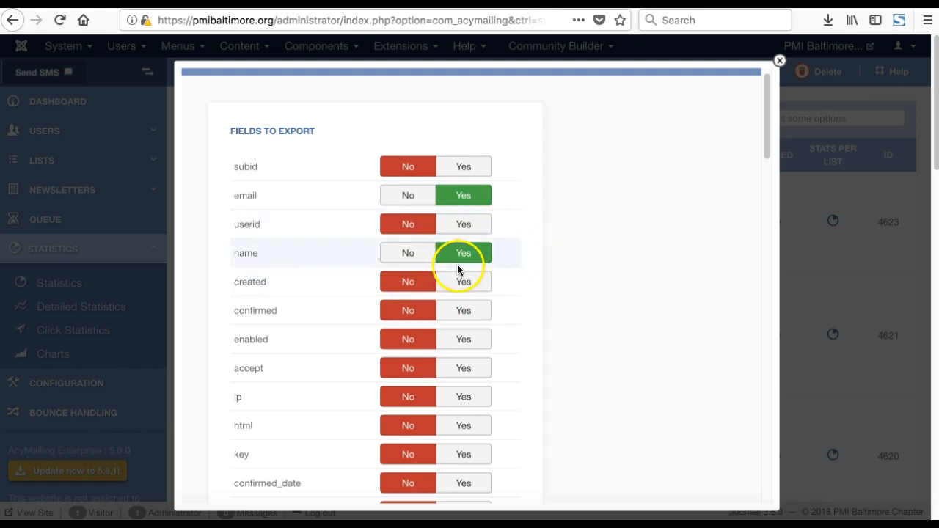
scroll(499, 294, "down", 10)
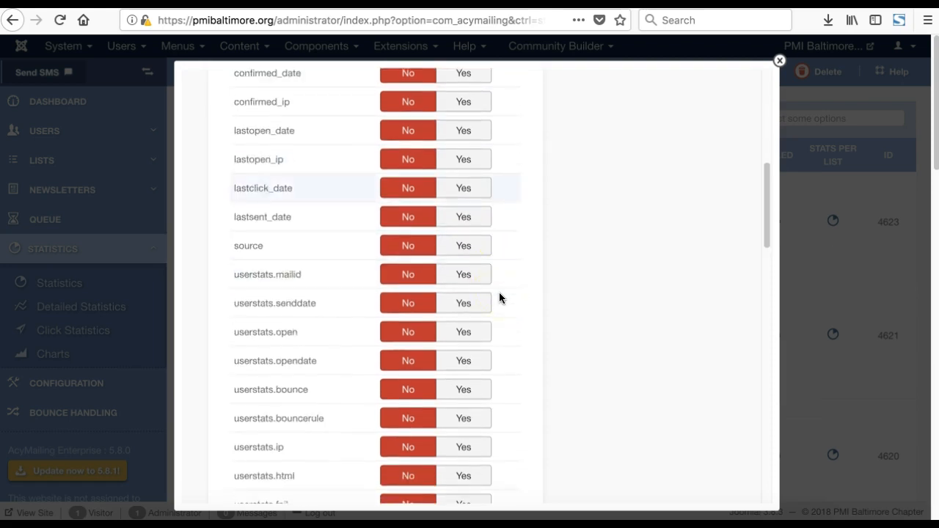
scroll(499, 292, "down", 8)
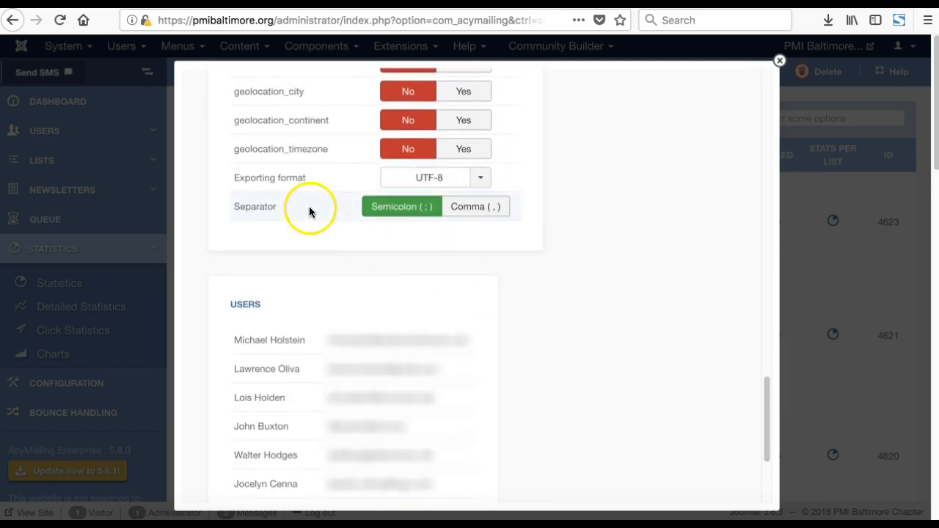
scroll(482, 247, "down", 5)
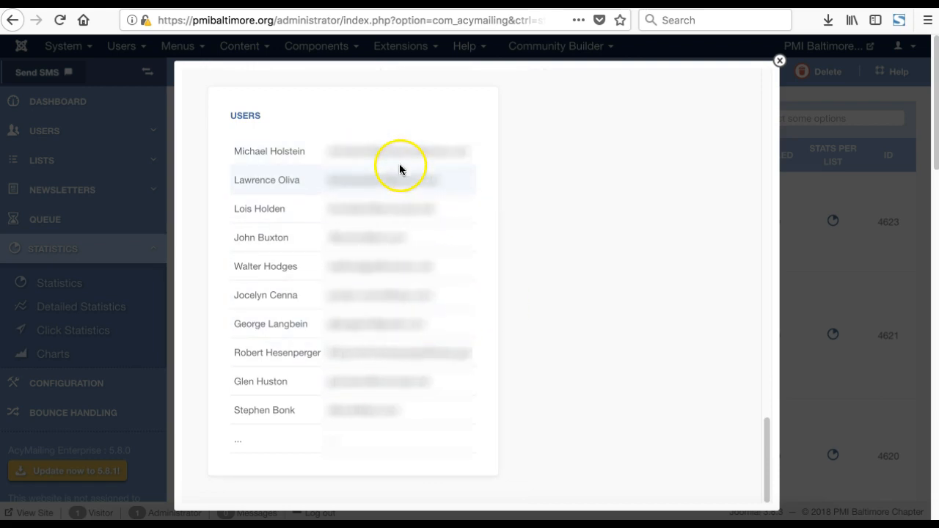
scroll(530, 300, "up", 15)
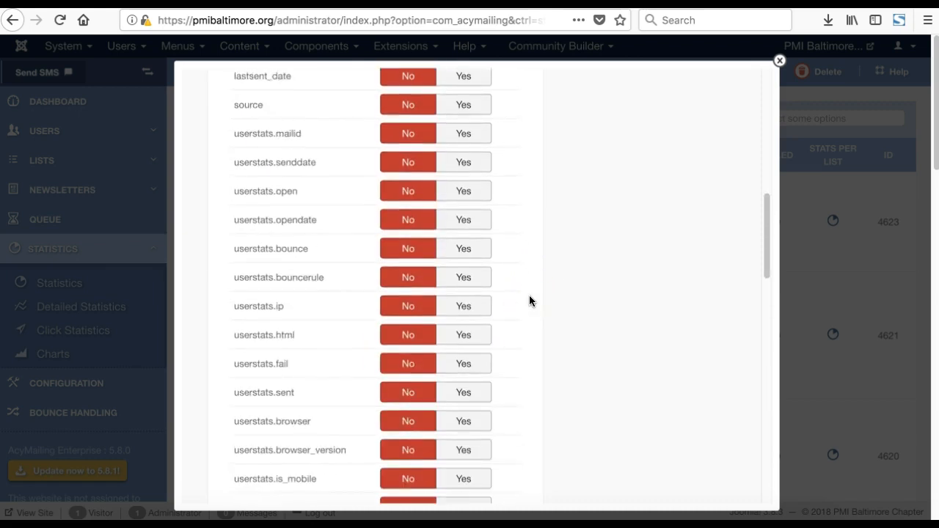
scroll(530, 300, "up", 10)
left_click(723, 86)
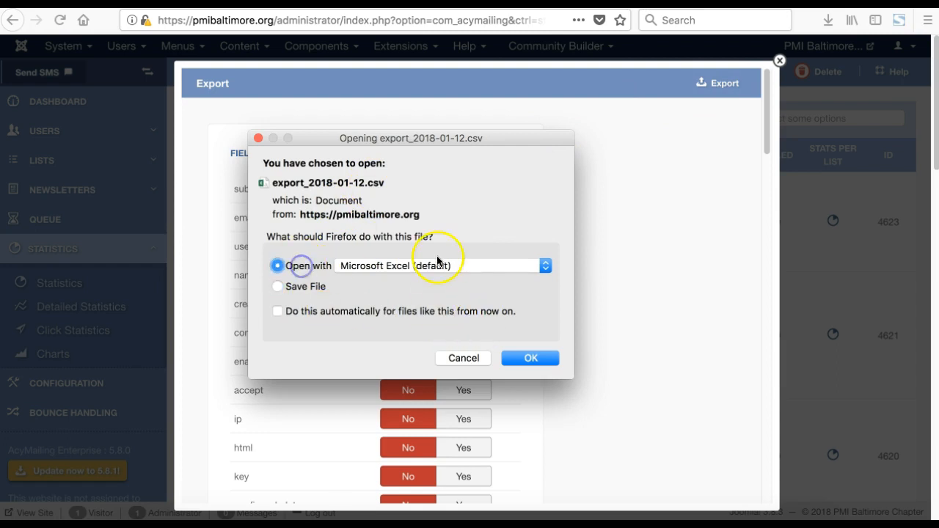
left_click(524, 359)
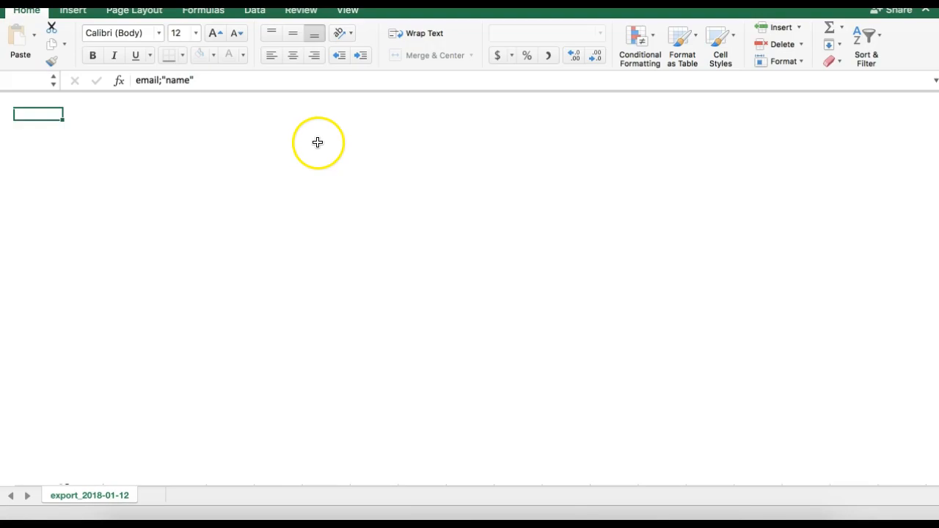
- Split column A into separate email and name columns using Text to Columns with a semicolon delimiter, replacing the existing cell contents
left_click(38, 130)
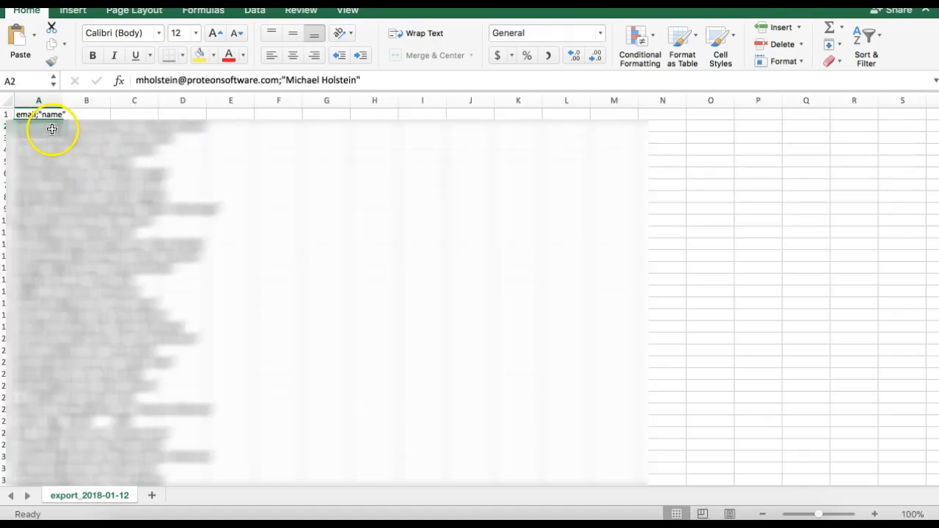
left_click(41, 115)
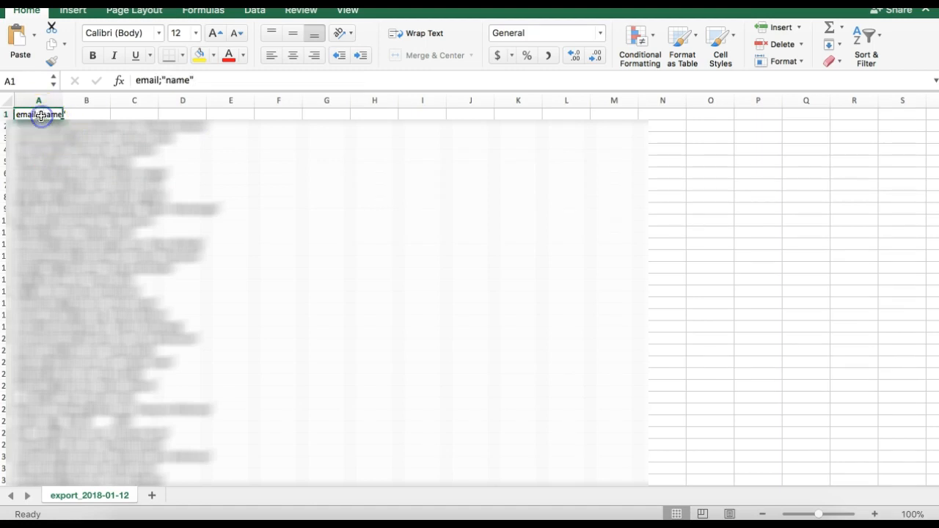
left_click(39, 103)
left_click(44, 104)
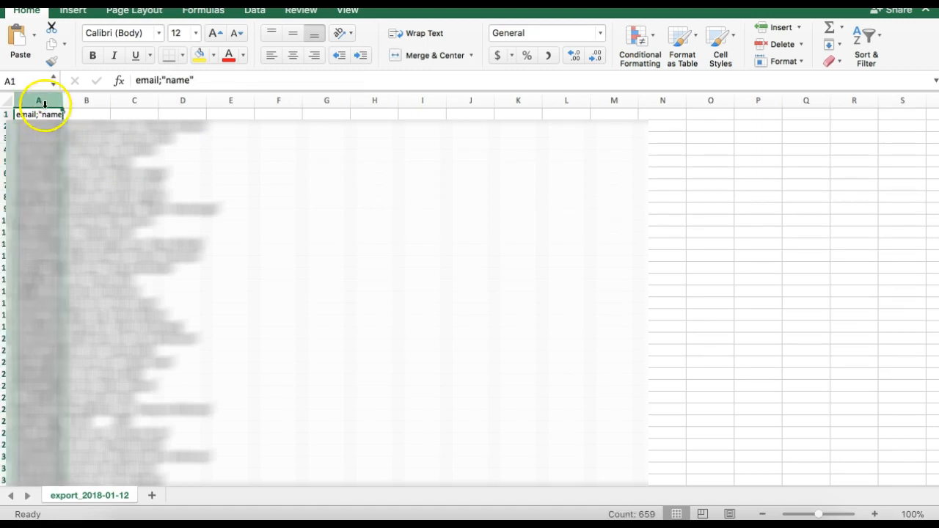
left_click(256, 14)
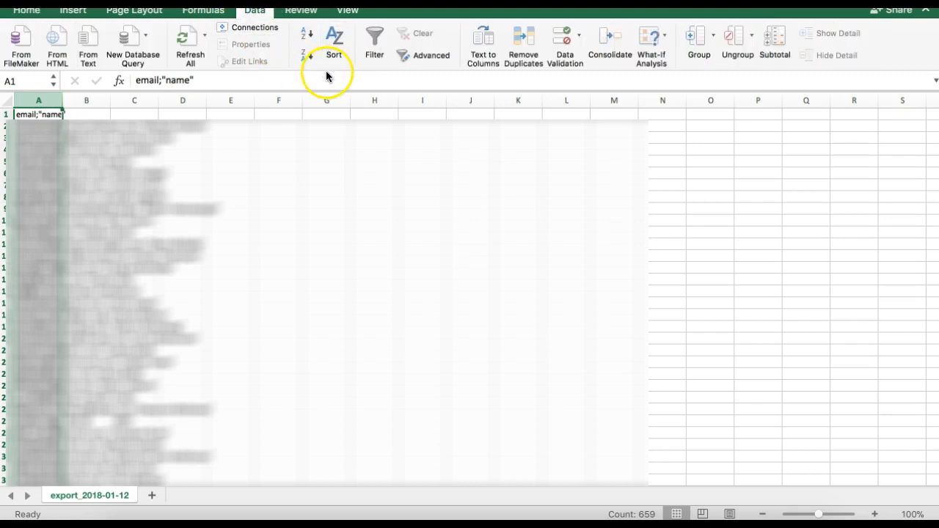
left_click(483, 41)
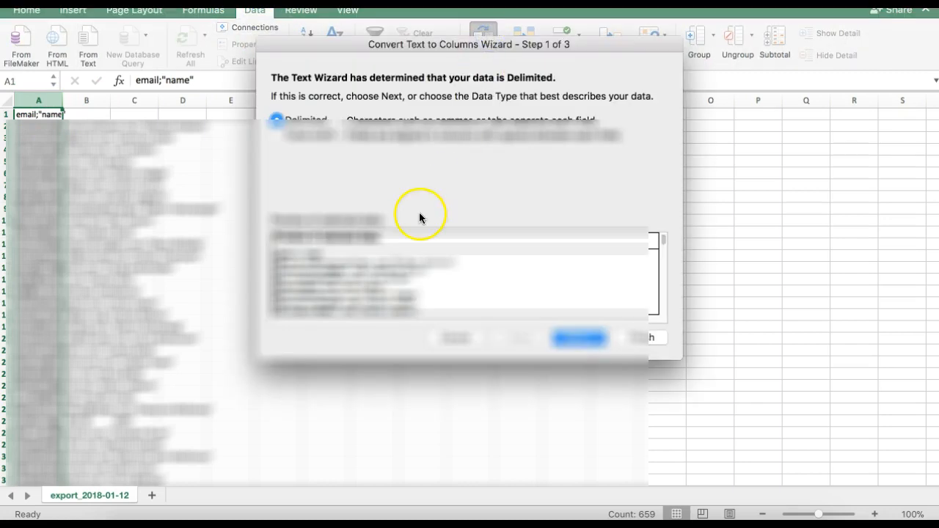
left_click(591, 336)
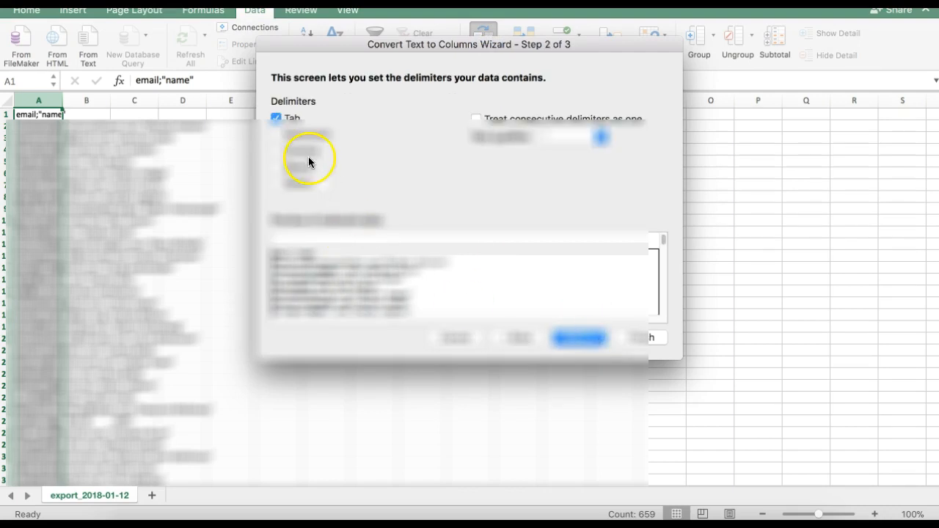
left_click(278, 136)
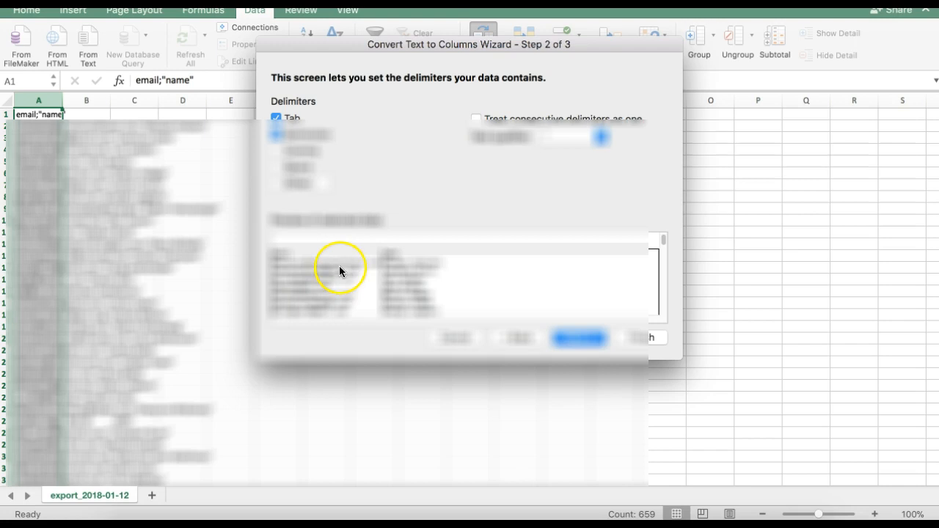
left_click(627, 338)
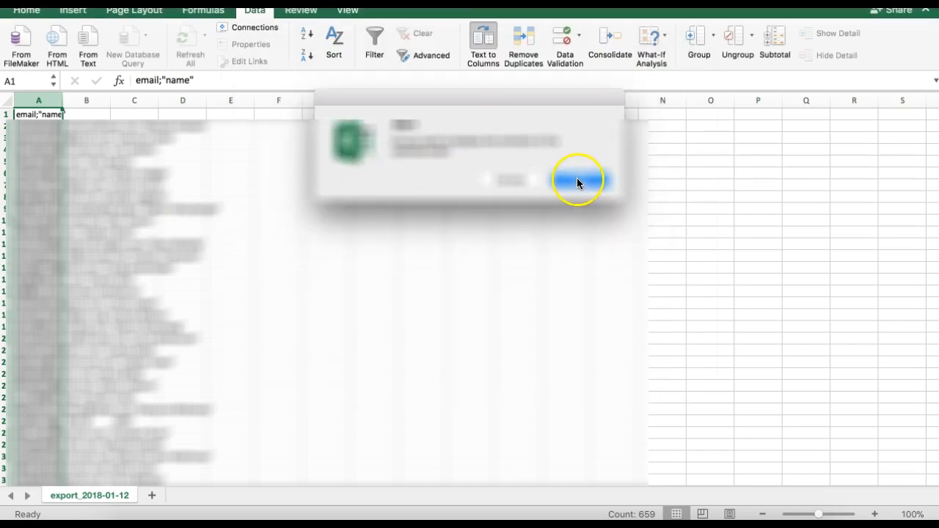
left_click(578, 182)
- Fit the widths of the email and name columns to their contents and look over the exported list
left_click(96, 137)
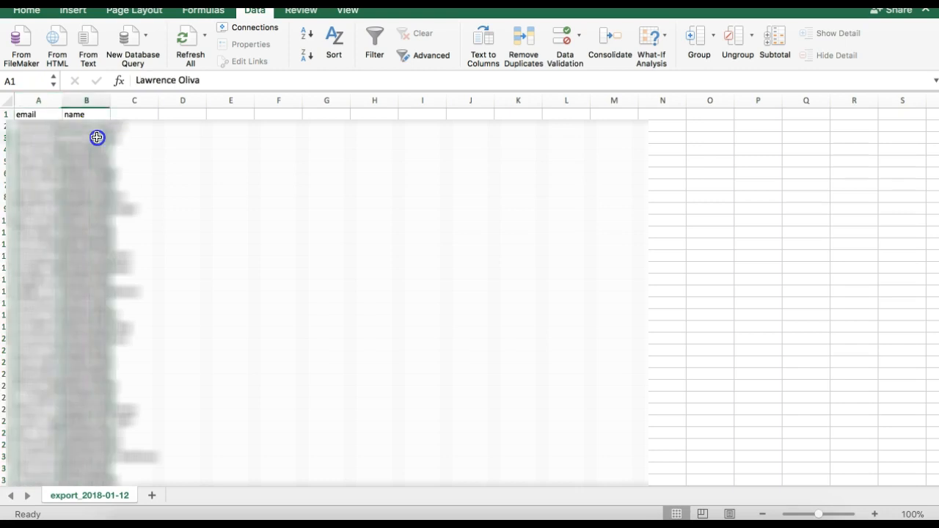
left_click(39, 125)
left_click(39, 115)
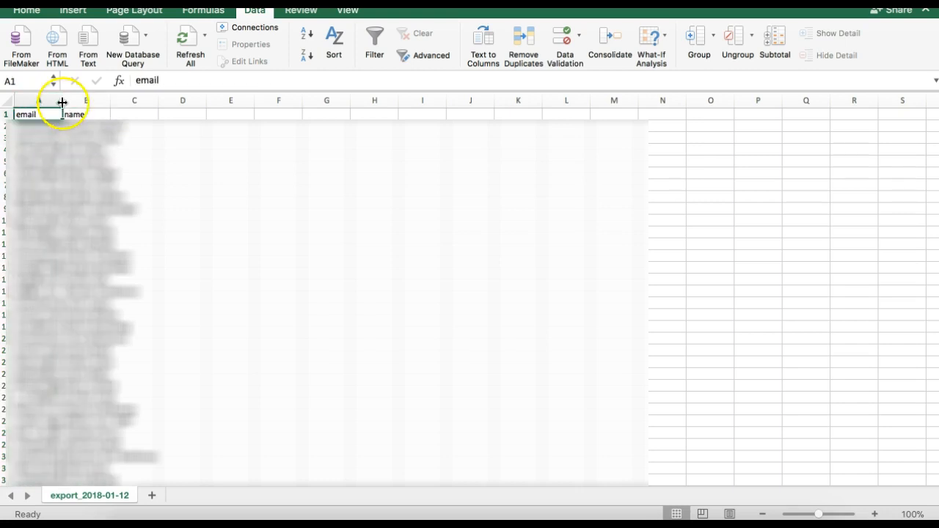
double_click(62, 102)
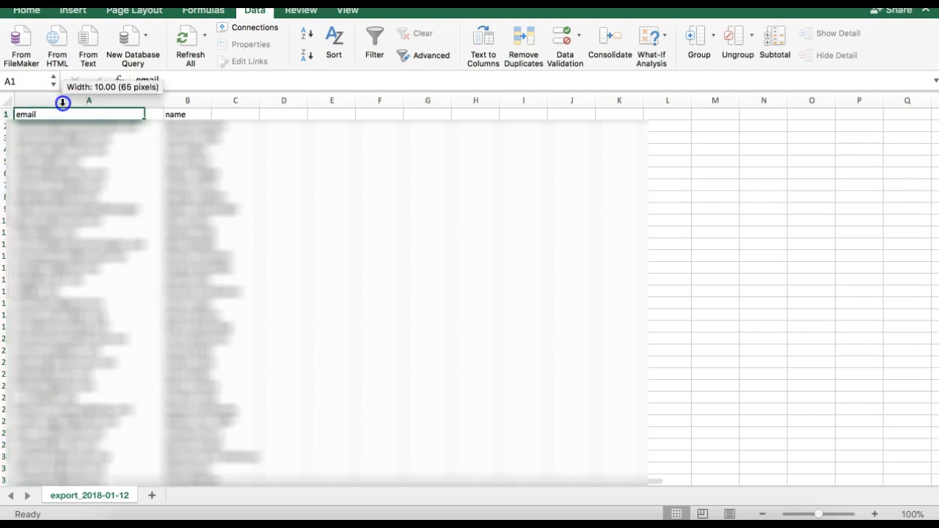
double_click(212, 102)
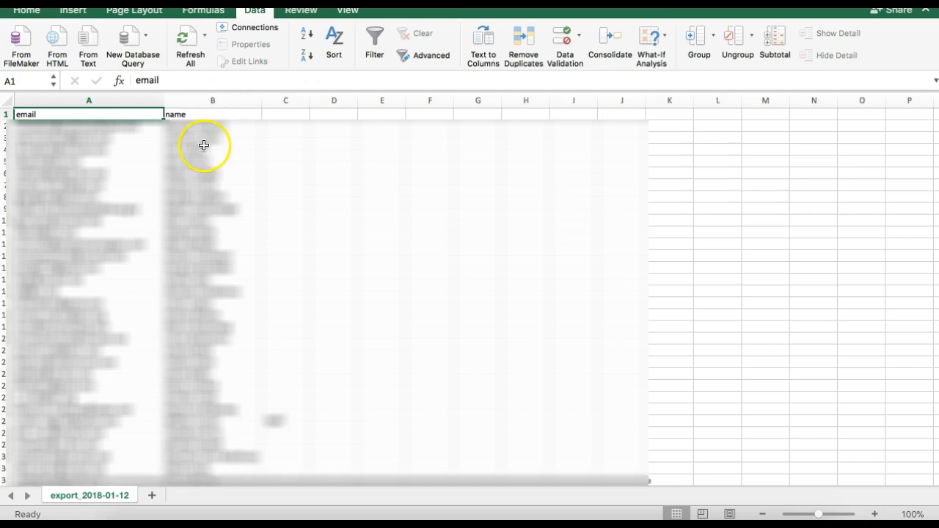
scroll(176, 203, "down", 1)
scroll(154, 203, "up", 1)
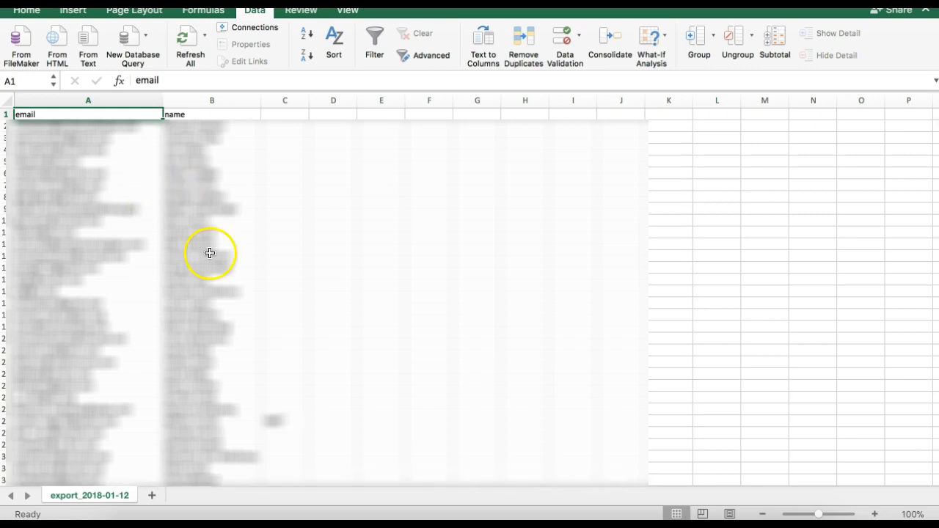
- Switch back to Firefox, close the export window and review the newsletters listed in the global statistics
left_click(308, 522)
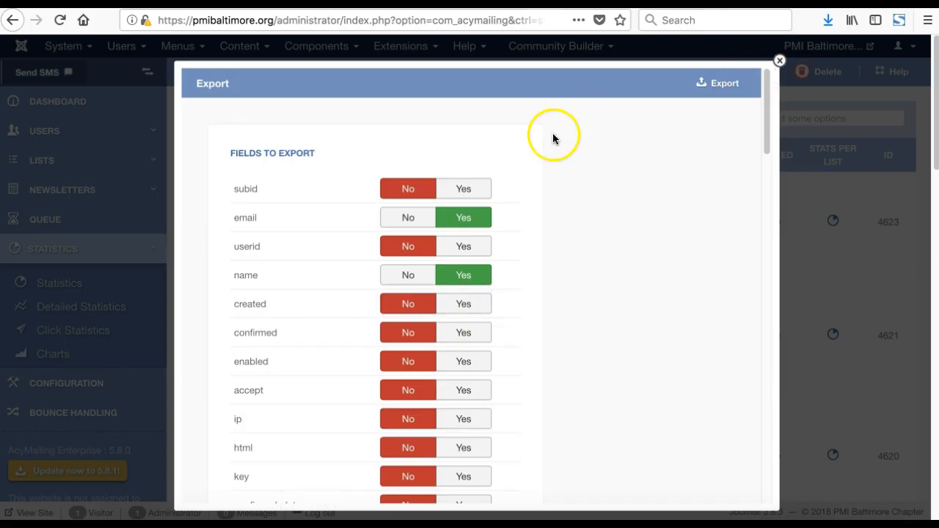
left_click(779, 60)
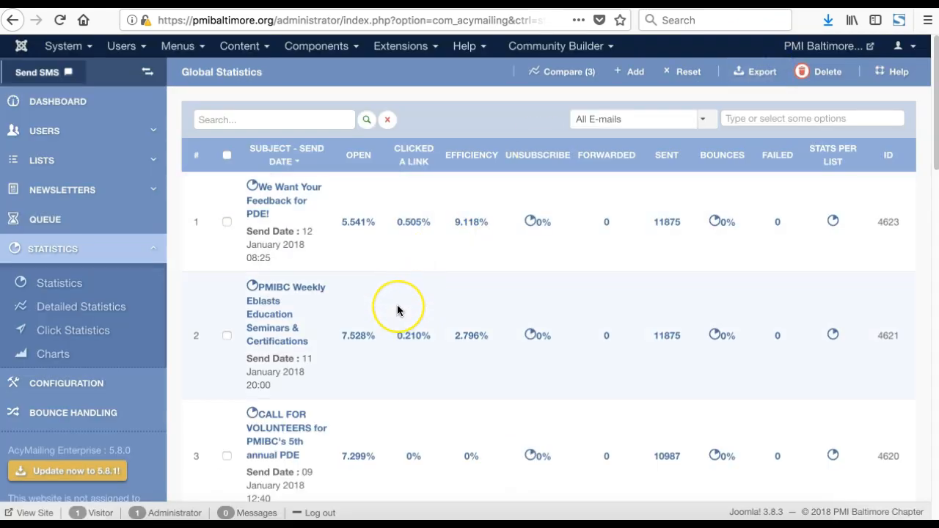
scroll(397, 304, "down", 1)
scroll(397, 304, "up", 1)
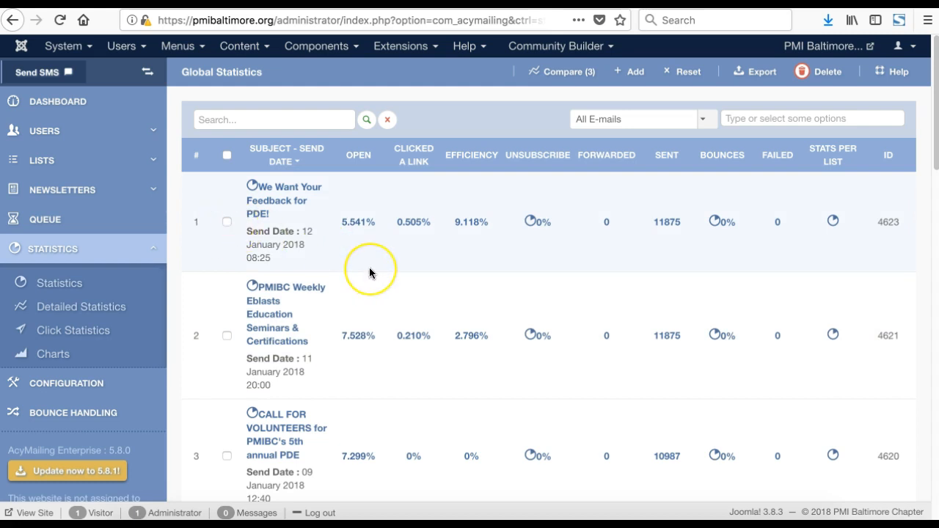
scroll(369, 270, "down", 5)
scroll(369, 272, "down", 5)
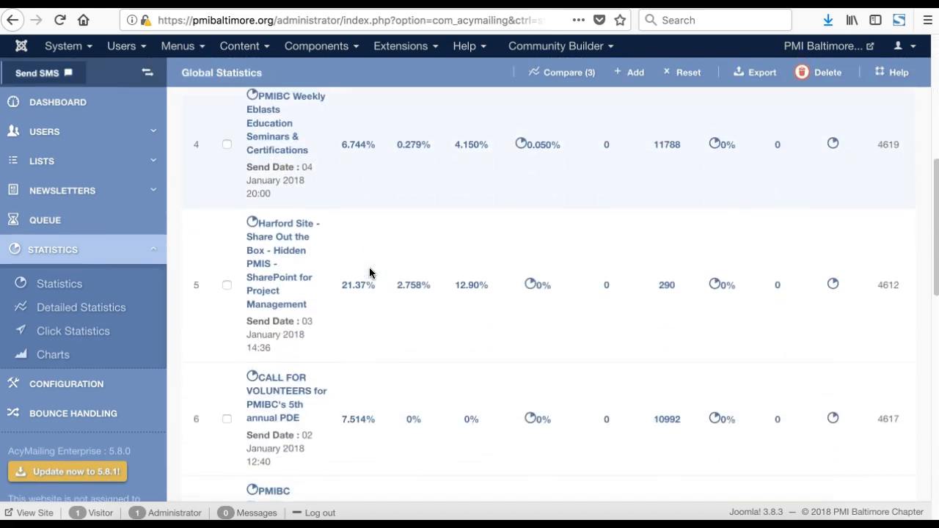
scroll(369, 273, "down", 7)
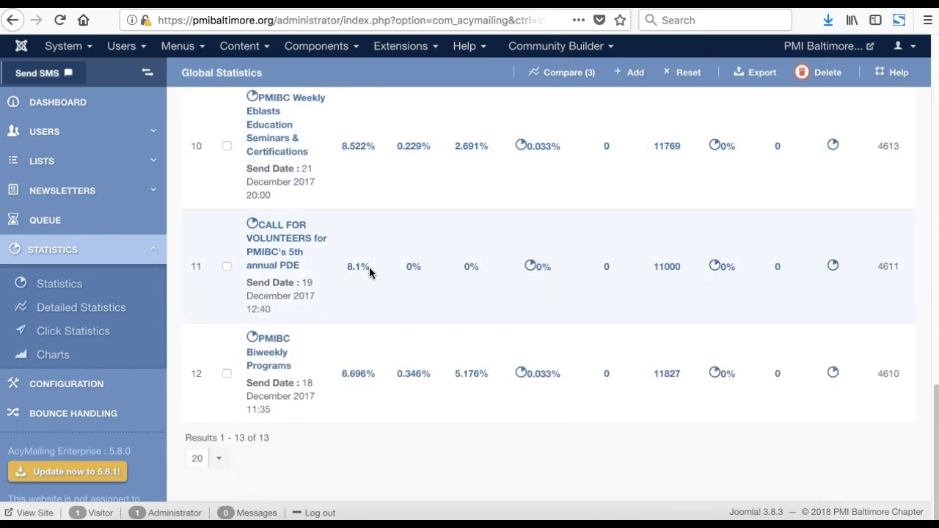
scroll(369, 270, "up", 15)
- Compare the statistics of the 28 December and 4 January Weekly Eblasts, the 3 January Harford Site newsletter and the 1 January Biweekly Programs newsletter
left_click(463, 275)
scroll(464, 275, "down", 5)
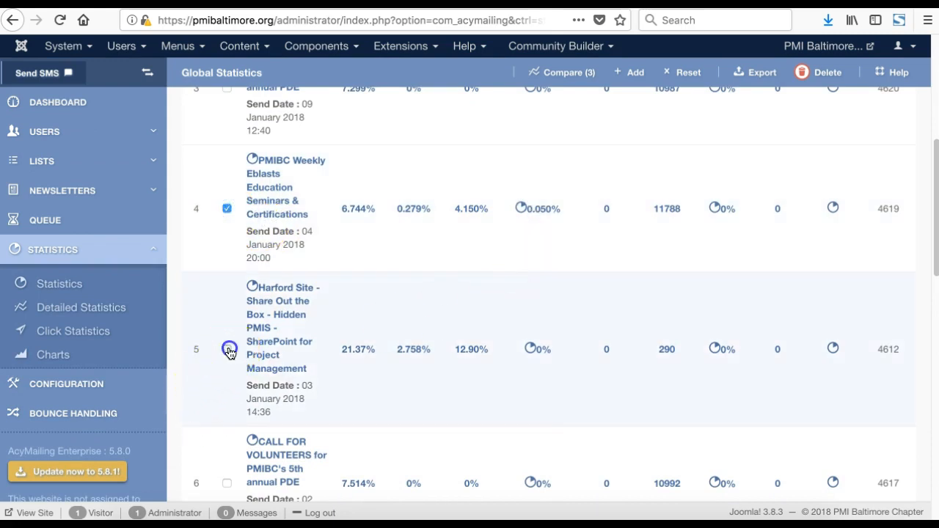
scroll(498, 387, "down", 5)
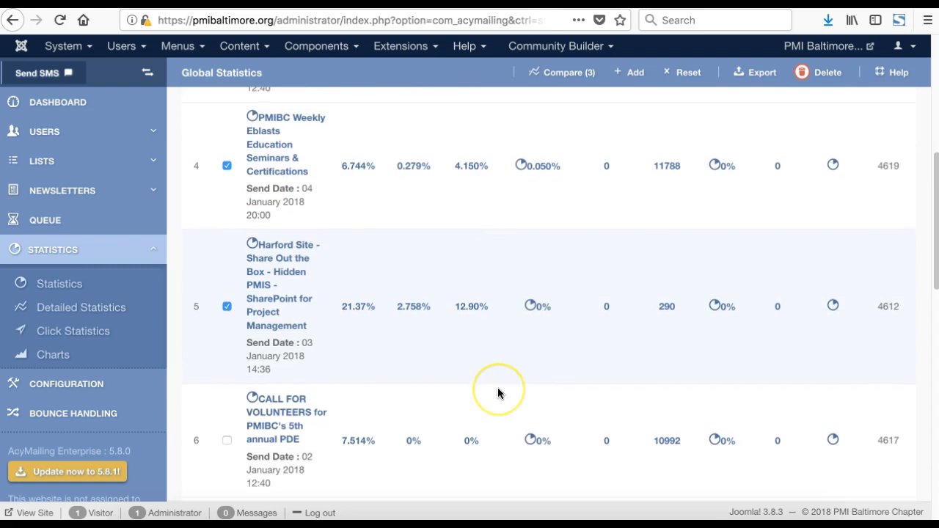
scroll(498, 393, "down", 1)
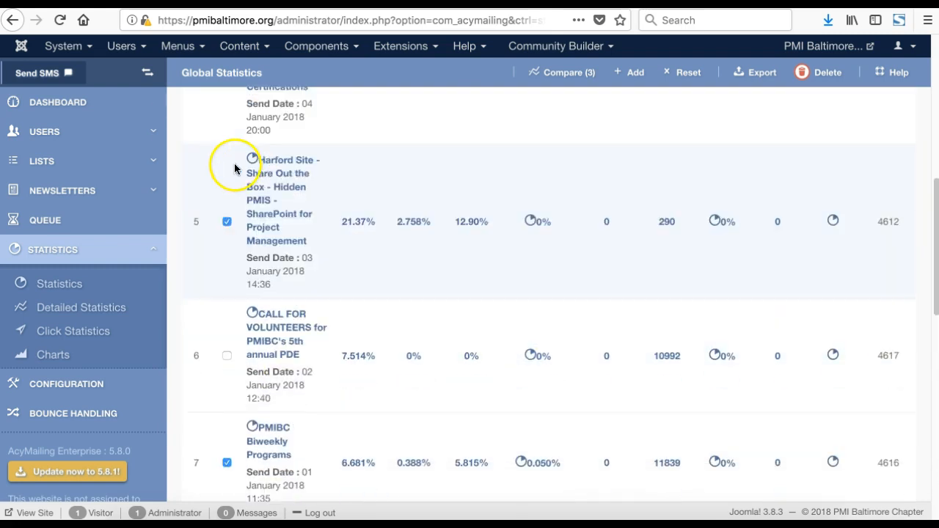
scroll(255, 228, "up", 5)
scroll(562, 214, "up", 5)
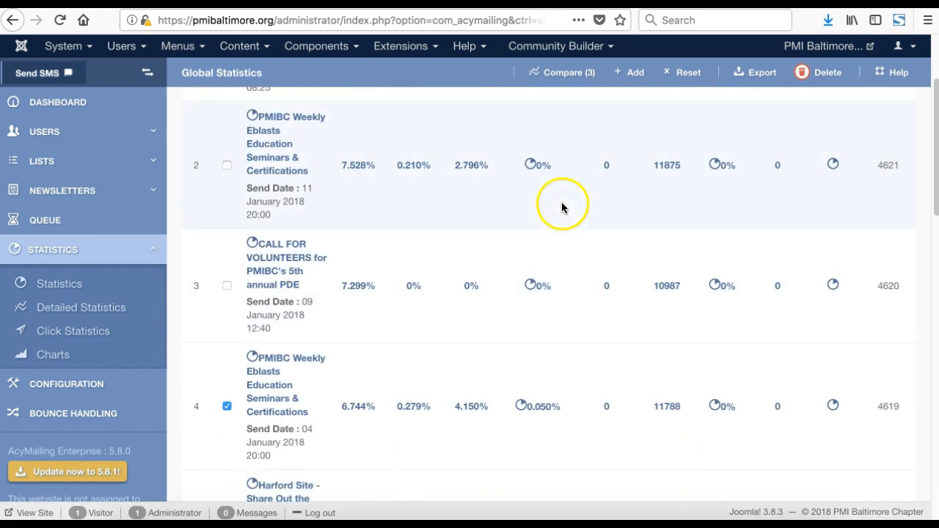
left_click(574, 82)
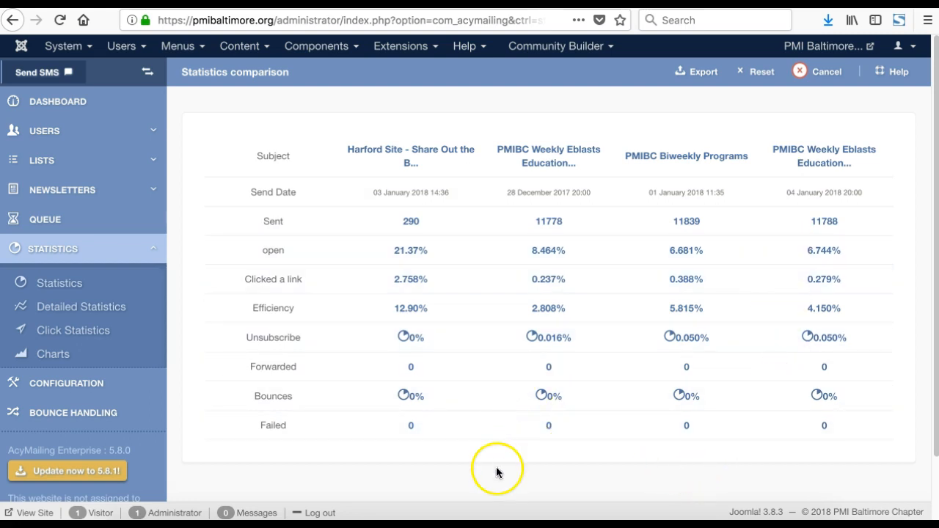
- Export the statistics comparison of the four newsletters and open the exported file in Excel
left_click(694, 76)
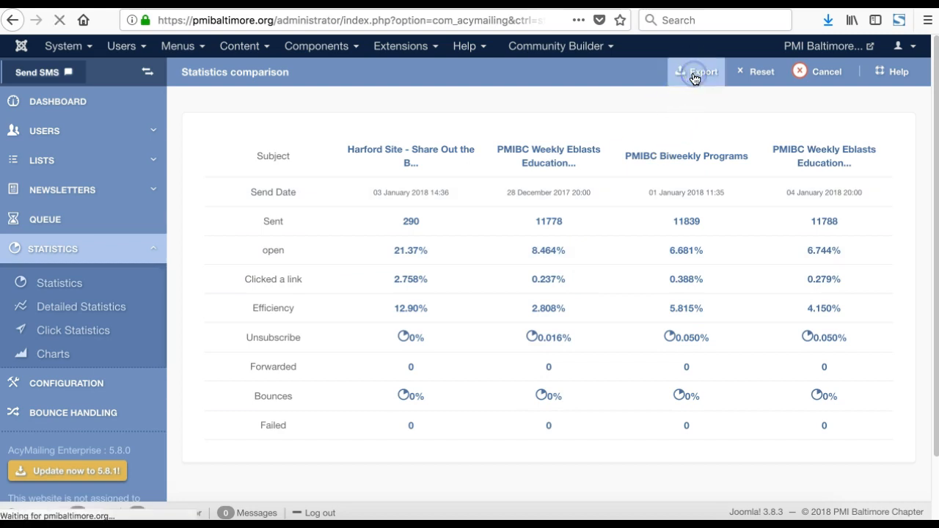
left_click(521, 349)
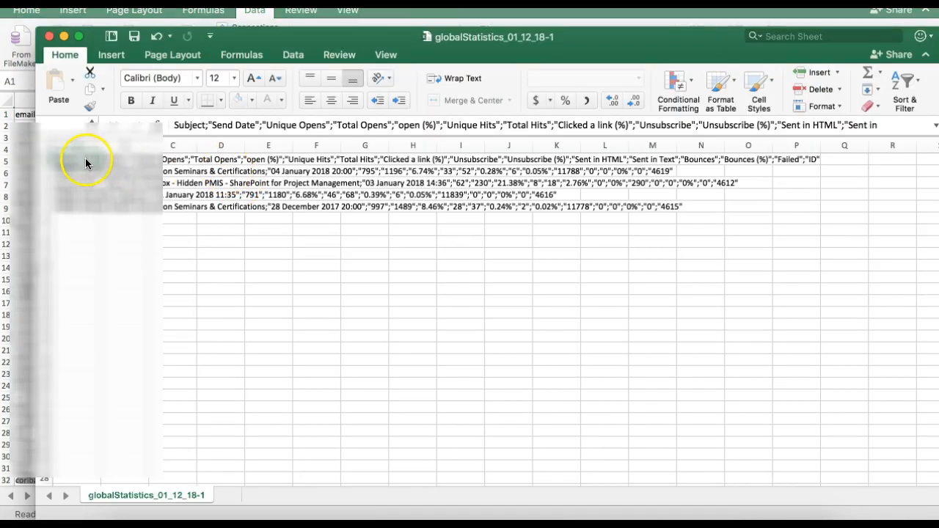
left_click(81, 170)
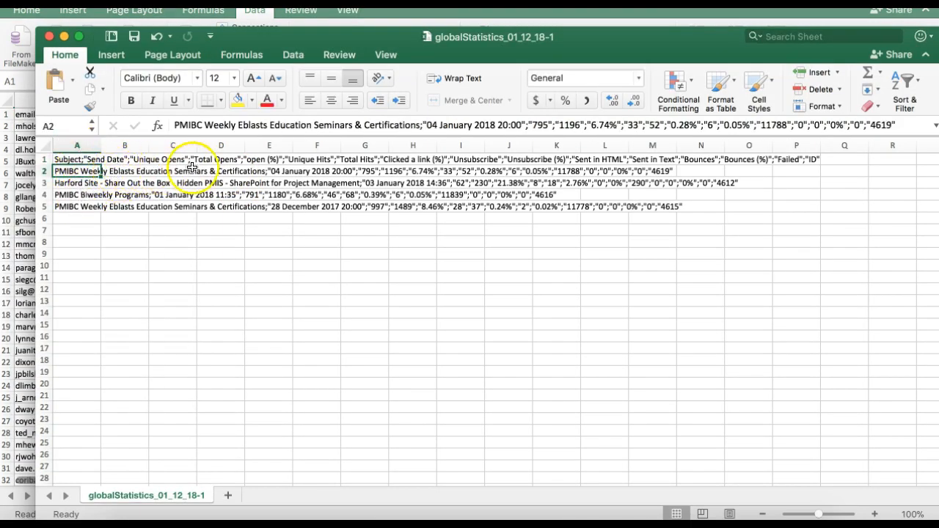
- Split the exported statistics in A1:A5 into separate columns using Text to Columns with semicolon as the only delimiter
left_click_drag(79, 158, 81, 211)
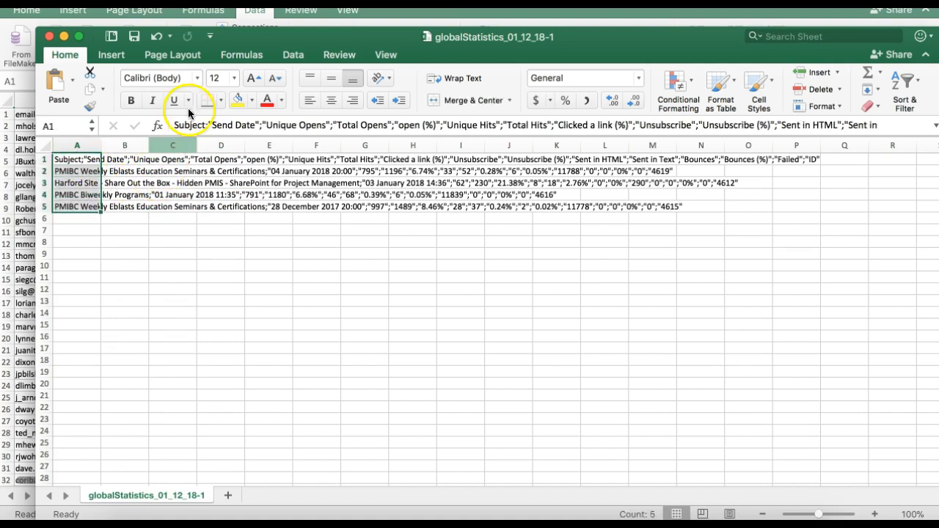
left_click(291, 57)
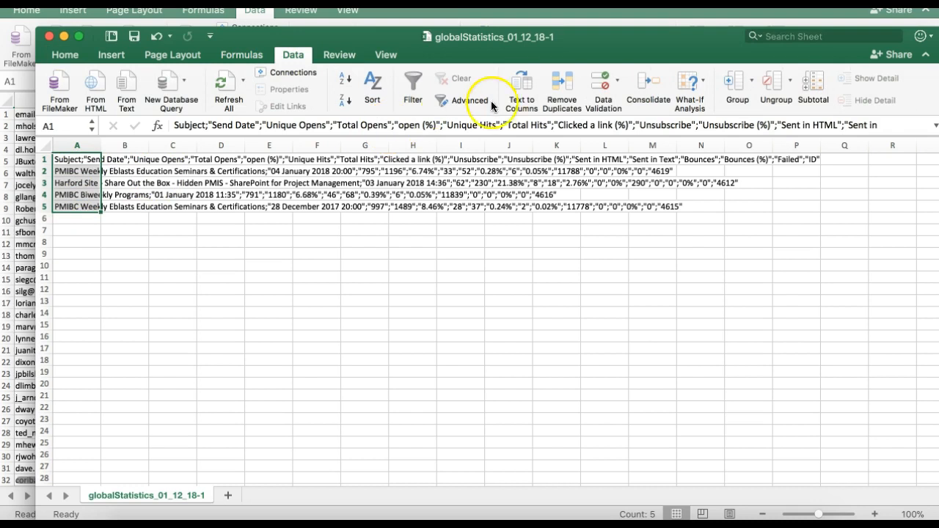
left_click(519, 87)
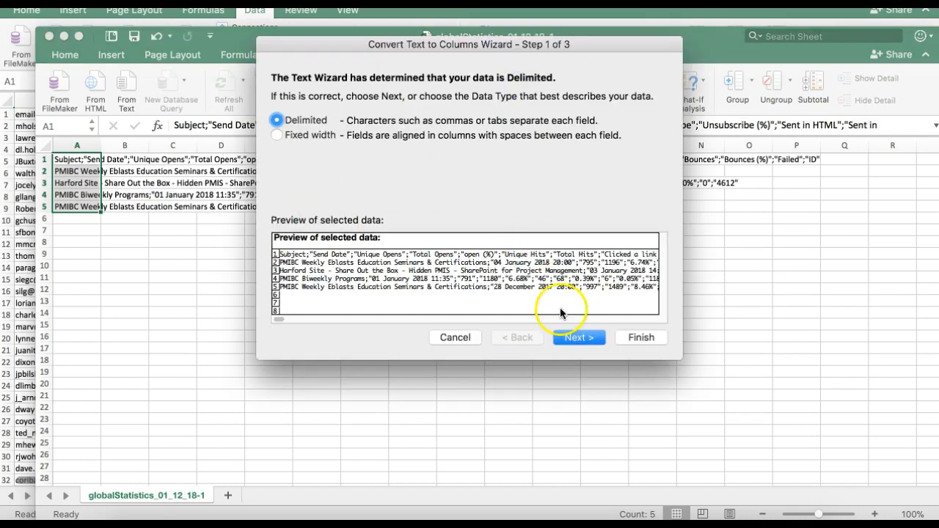
left_click(577, 339)
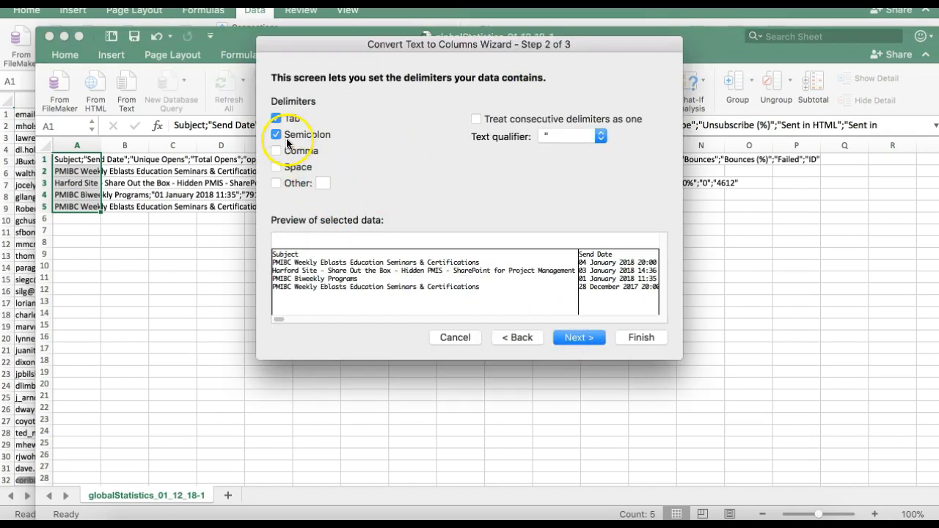
left_click(277, 119)
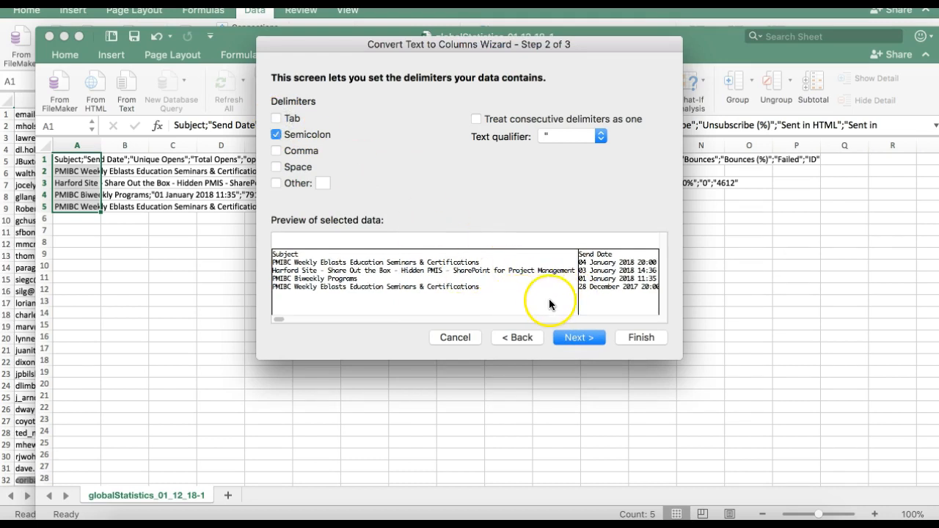
left_click_drag(279, 318, 587, 330)
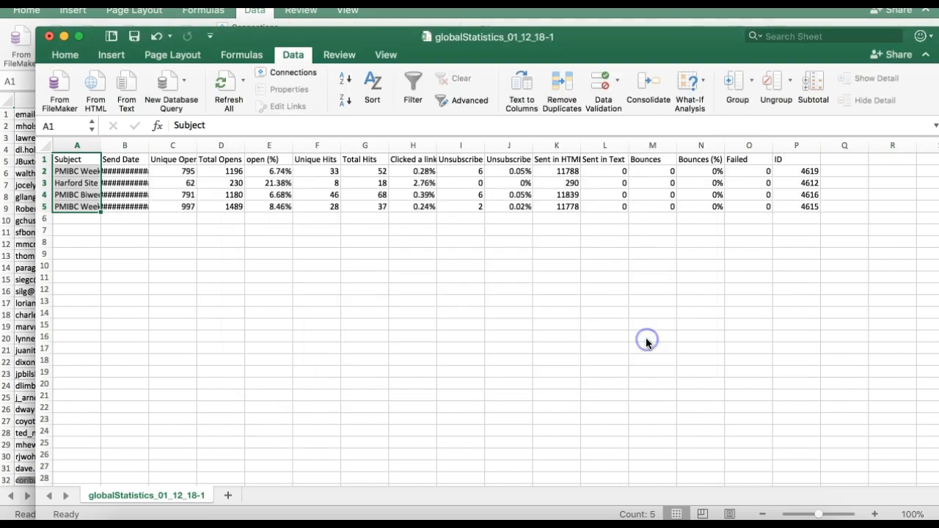
left_click(641, 337)
- Look over the exported statistics of each newsletter in rows 2 to 5
left_click(109, 206)
left_click(65, 173)
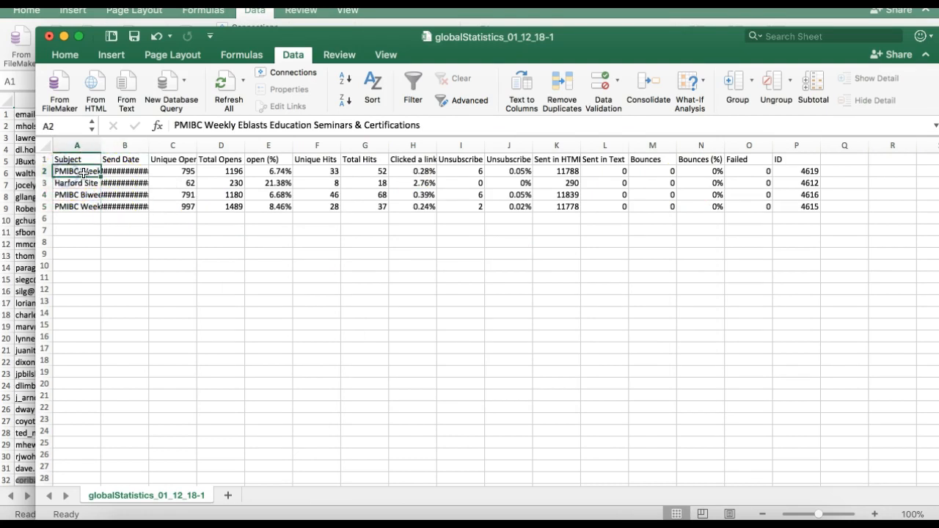
left_click(43, 171)
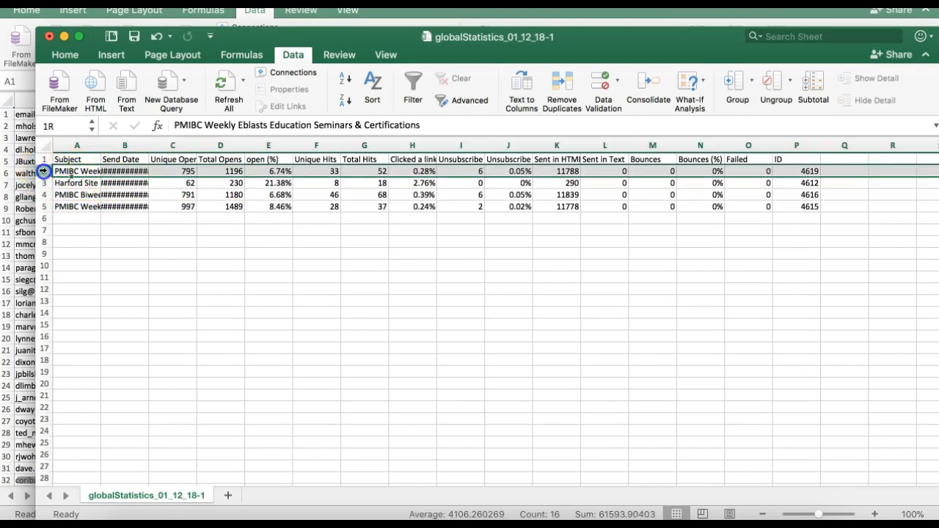
left_click(43, 183)
left_click(42, 194)
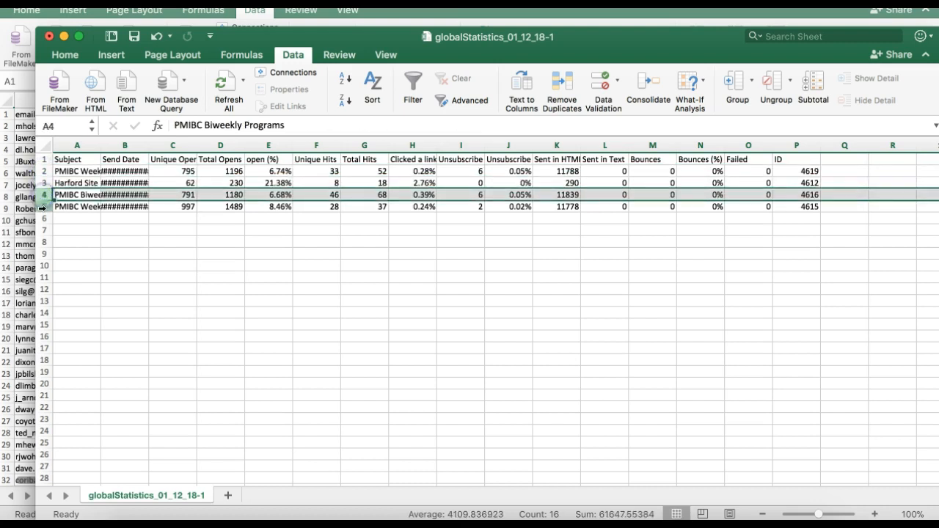
left_click(44, 206)
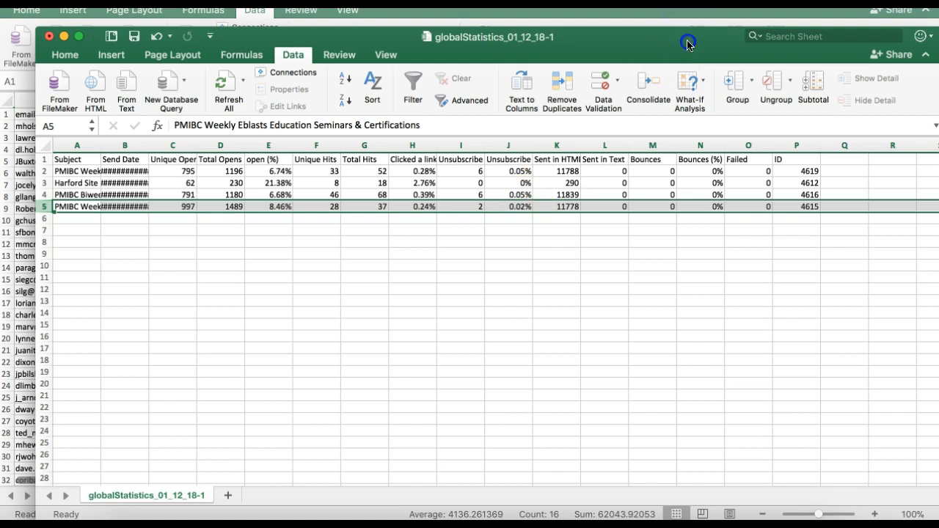
left_click_drag(688, 28, 664, 28)
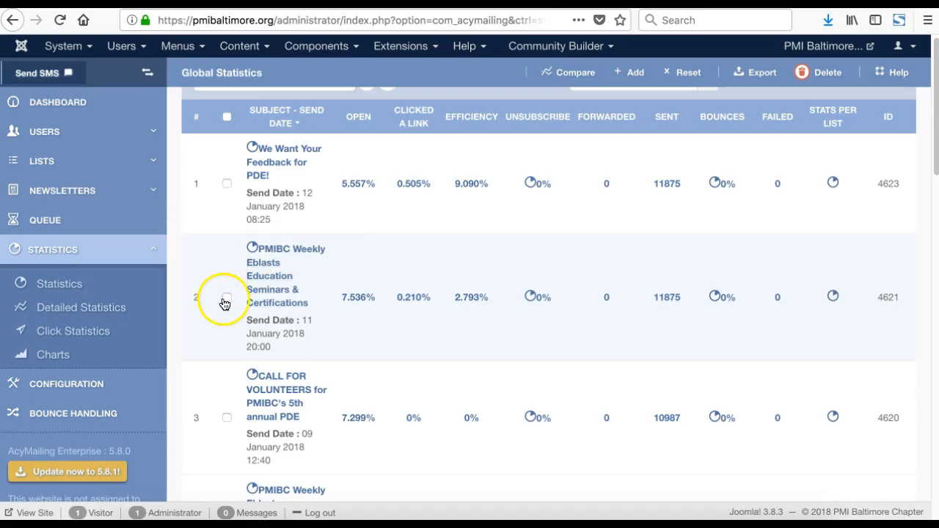
- In AcyMailing's global statistics, compare the 11 January Weekly Eblasts newsletter with the 9 January Call for Volunteers newsletter
left_click(227, 297)
left_click(227, 417)
left_click(555, 72)
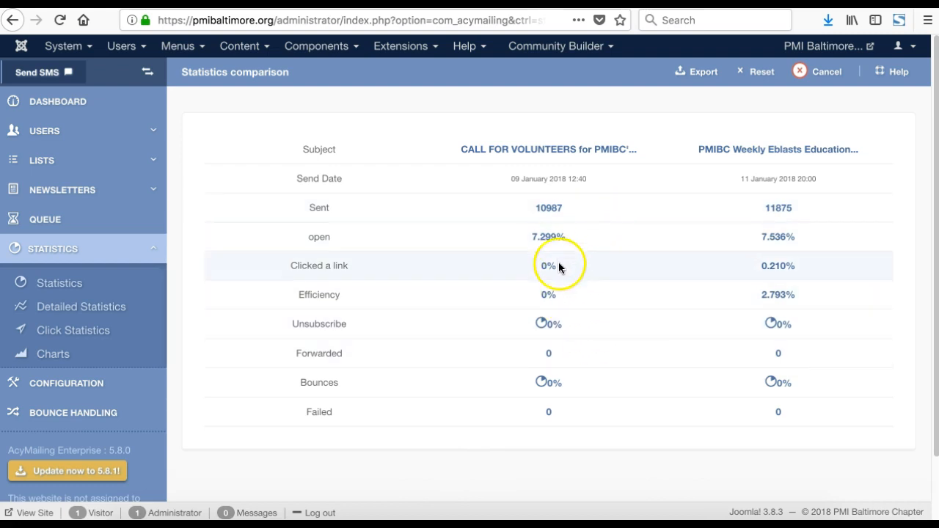
- Check the open statistics of the Call for Volunteers newsletter and display the detailed list of users who opened it
mouse_move(555, 246)
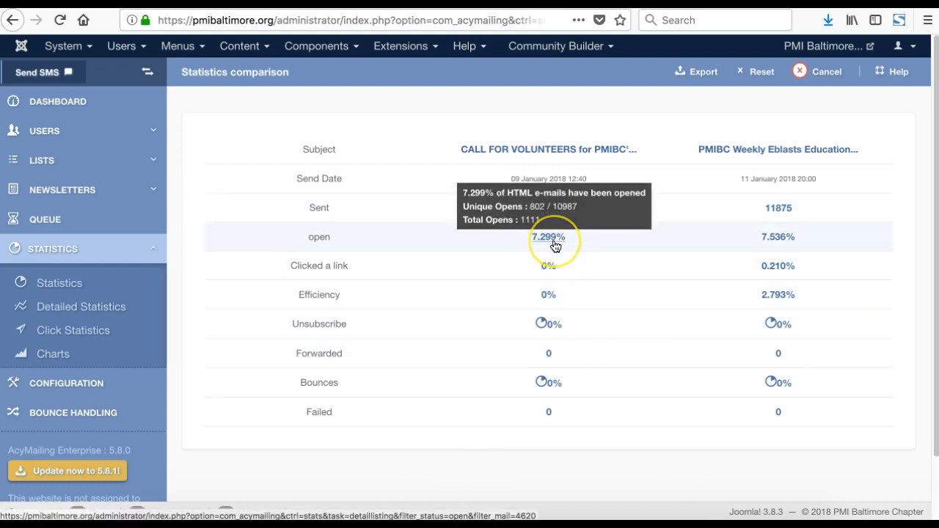
left_click(555, 242)
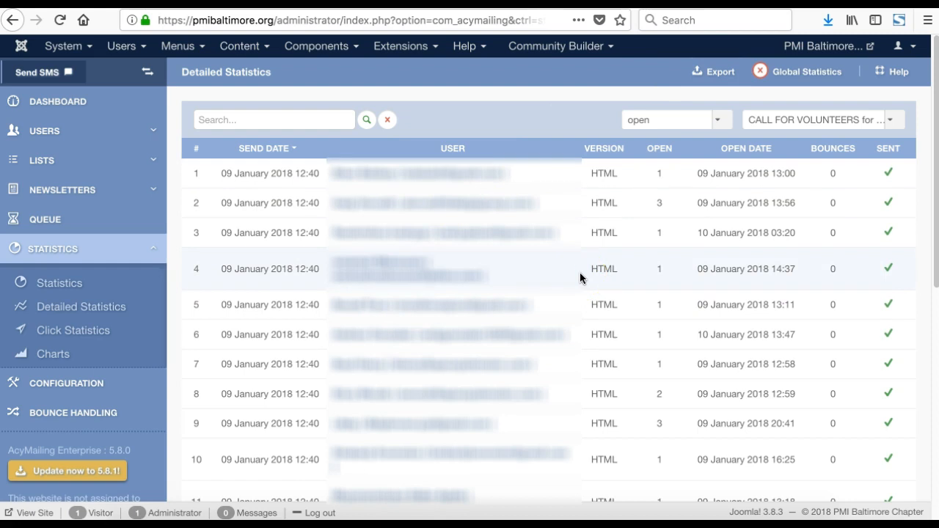
left_click(598, 267)
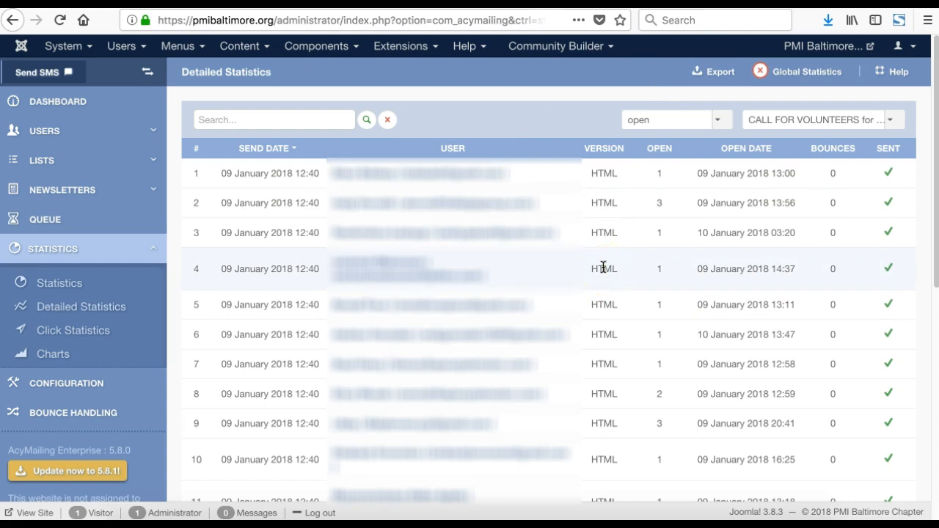